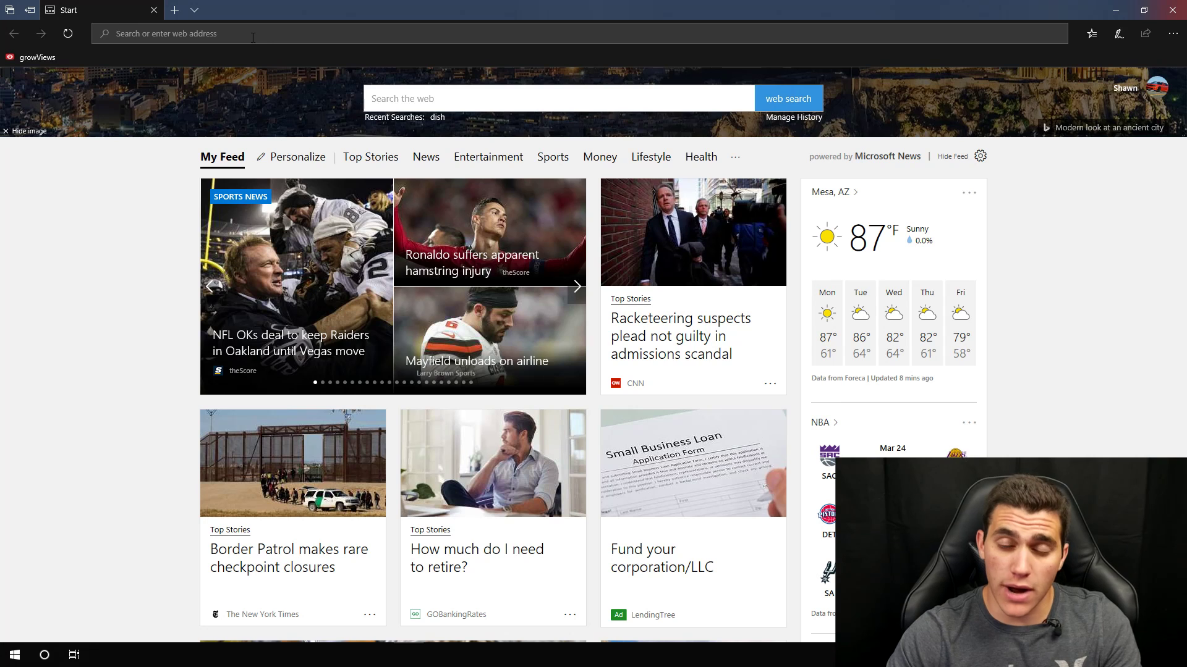
Go to ads.google.com in Edge to reach the Google Ads account chooser
{"action": "type", "text": "ads"}
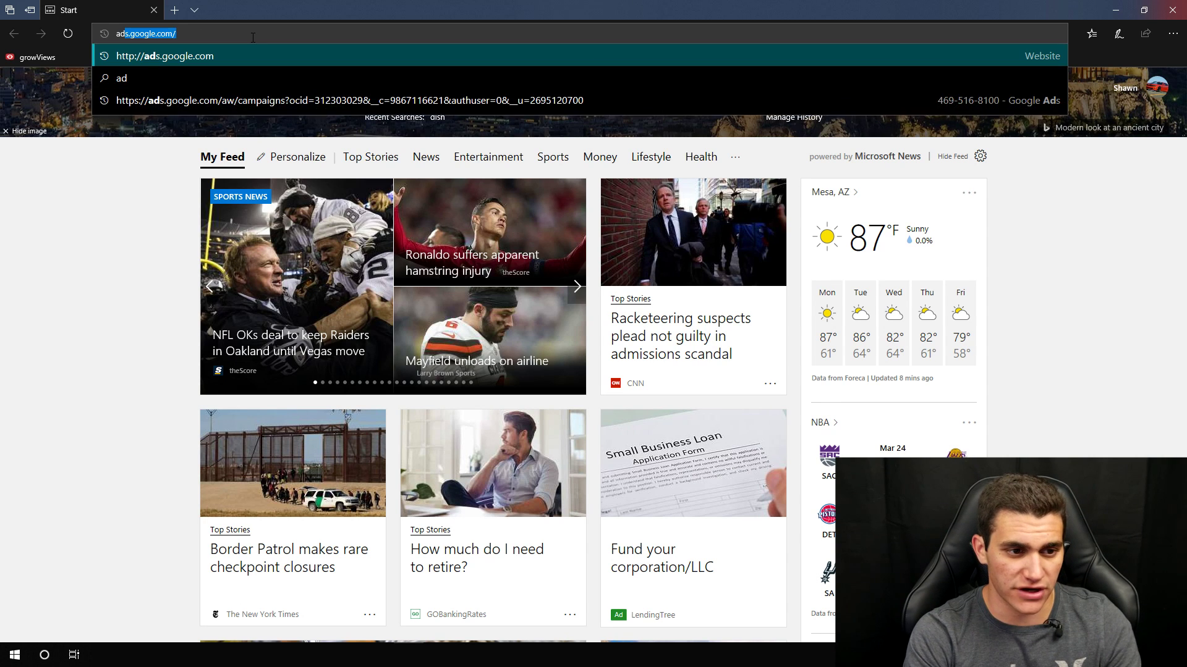
{"action": "type", "text": ".google.com"}
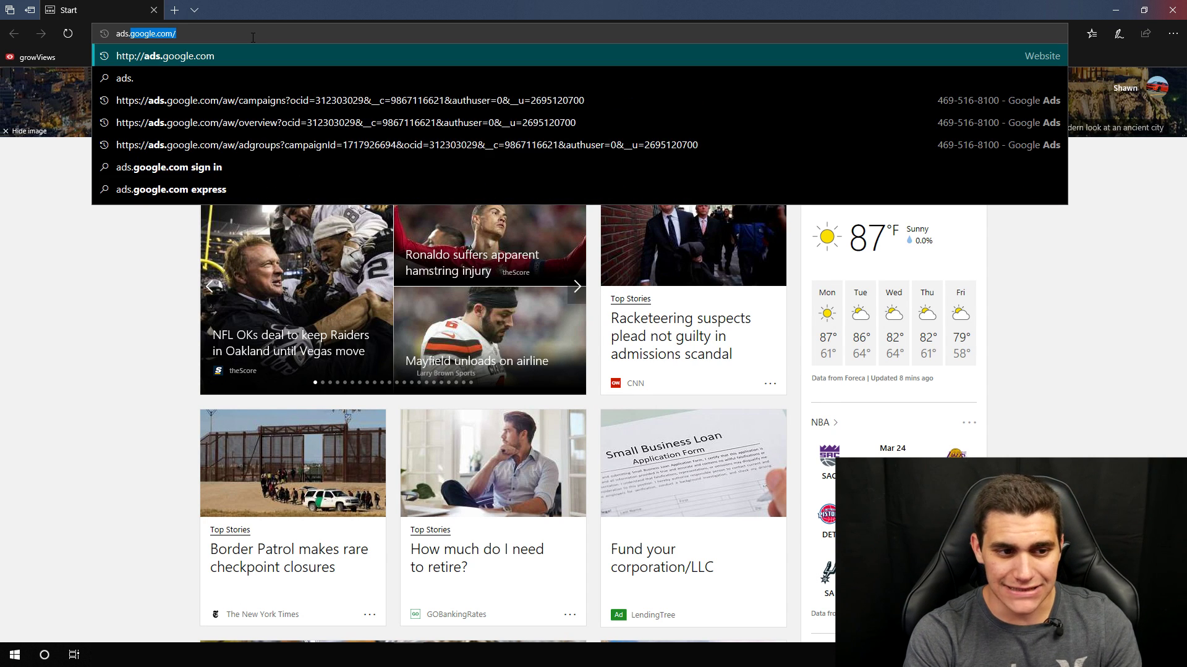
{"action": "key", "text": "Return"}
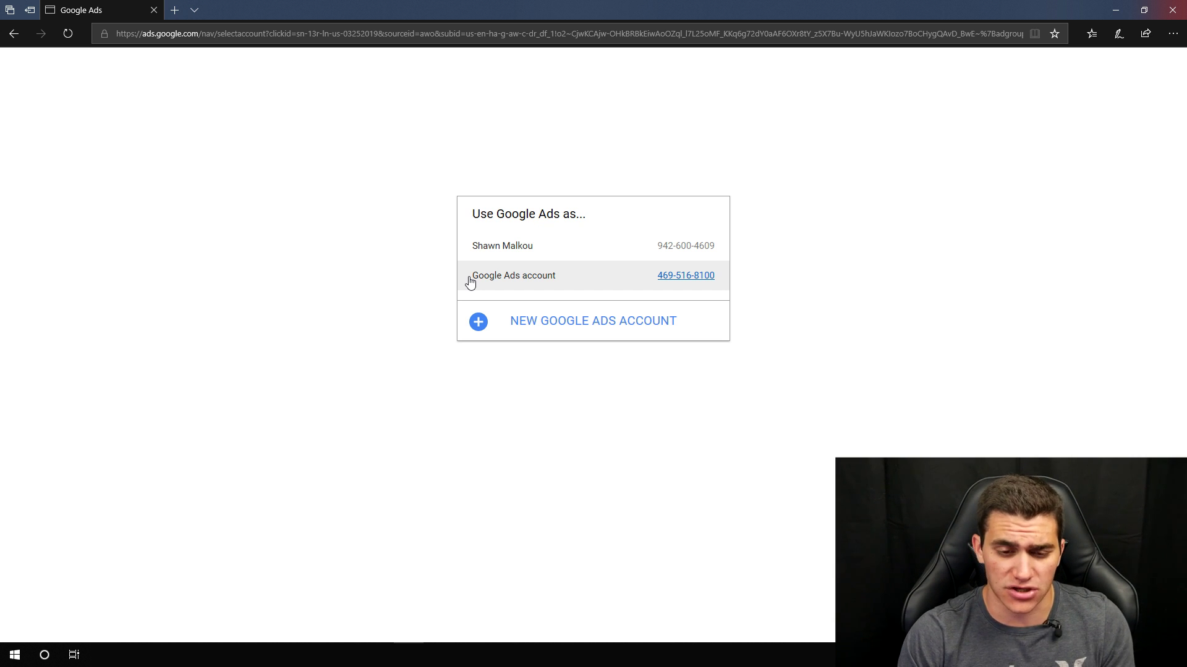
Start a new Google Ads account from the account chooser
{"action": "left_click", "coordinate": [559, 322]}
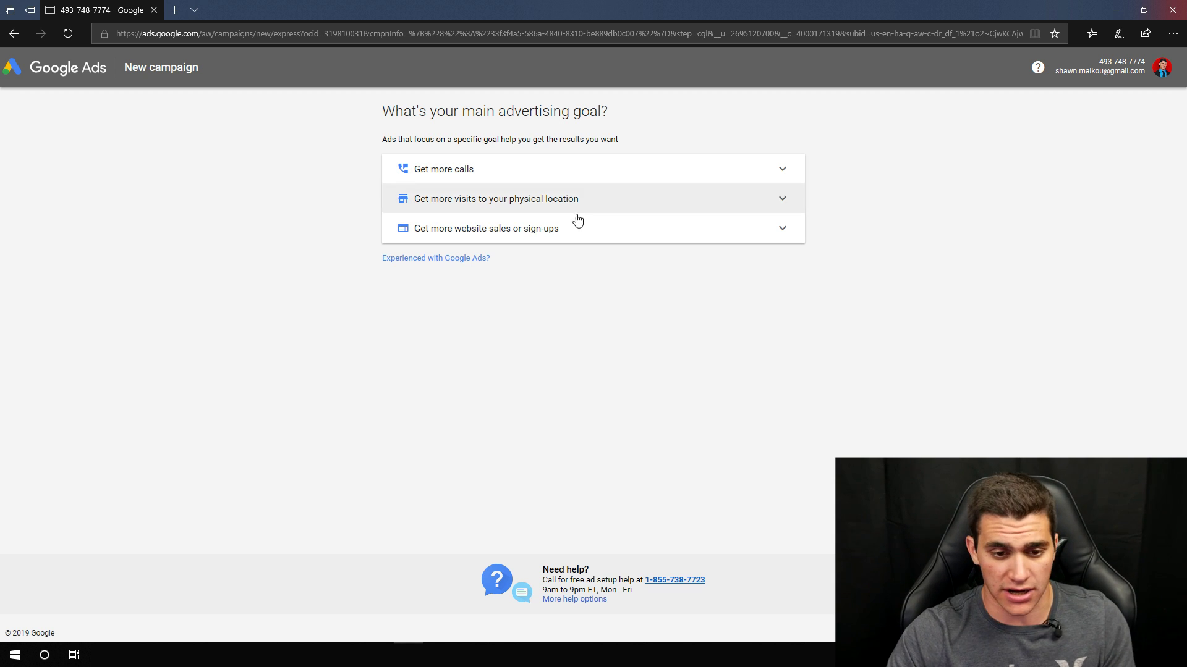
Pick 'Get more website sales or sign-ups' as the main advertising goal
{"action": "left_click", "coordinate": [561, 177]}
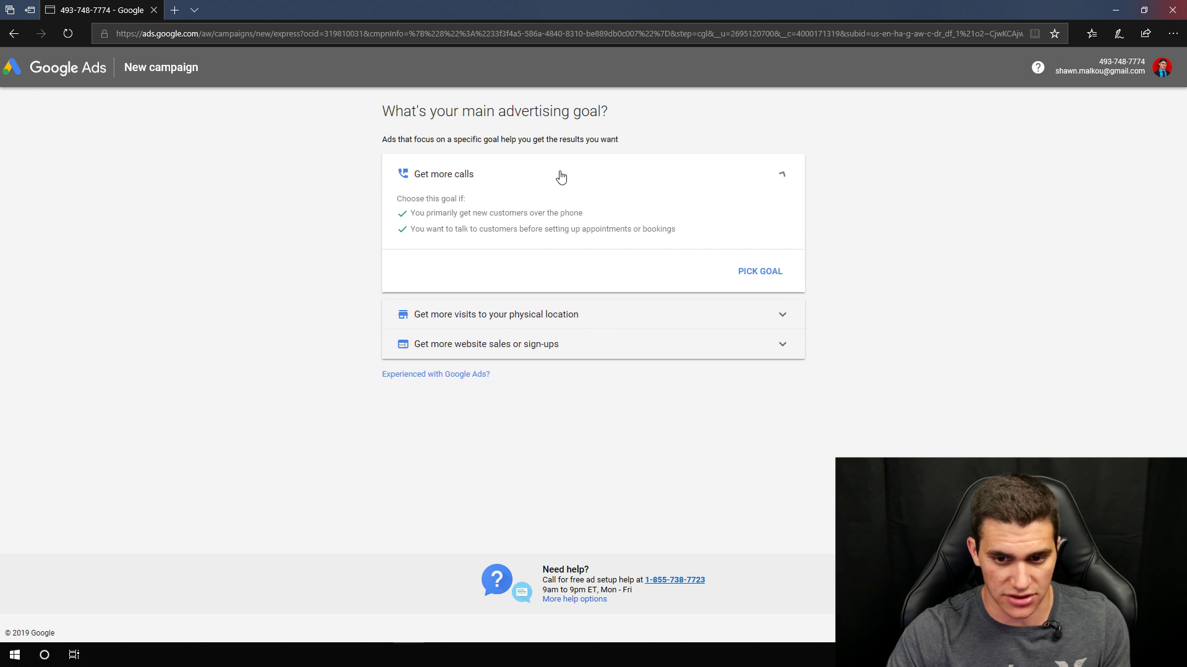
{"action": "left_click", "coordinate": [558, 176]}
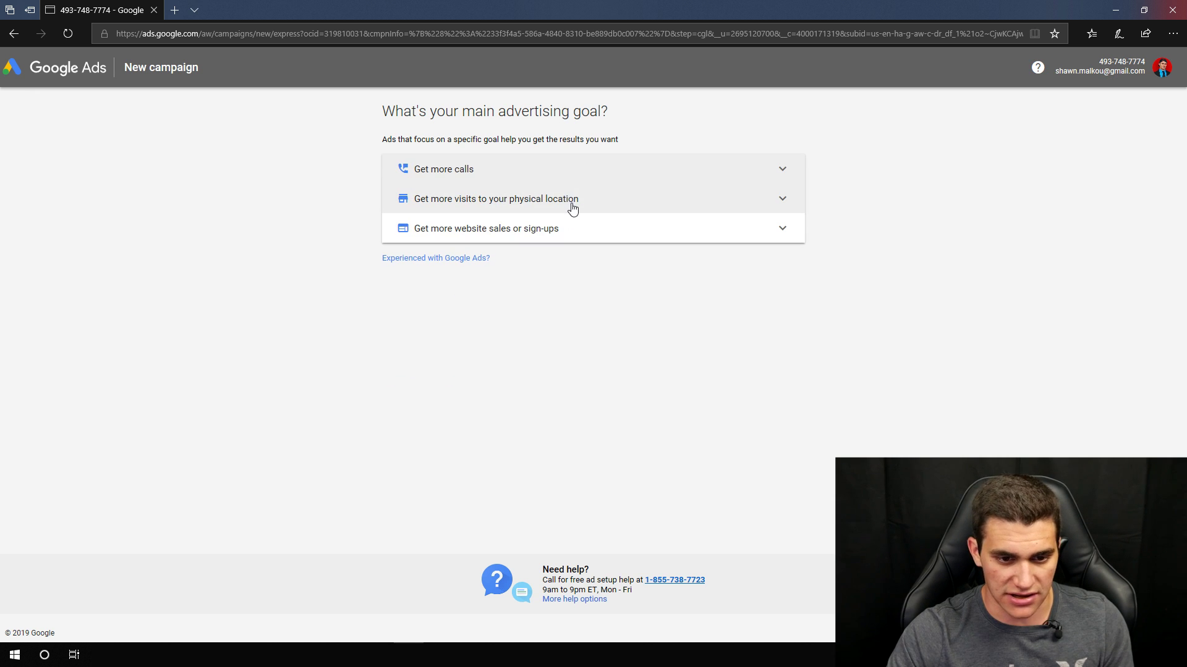
{"action": "left_click", "coordinate": [585, 238]}
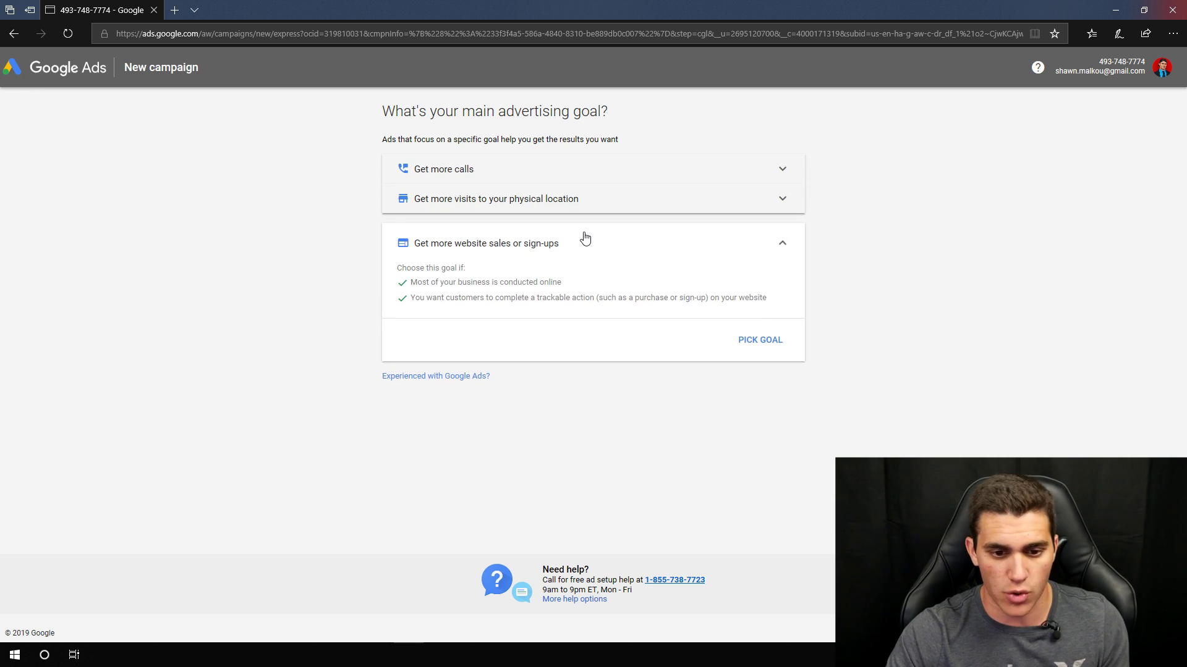
{"action": "left_click", "coordinate": [750, 344]}
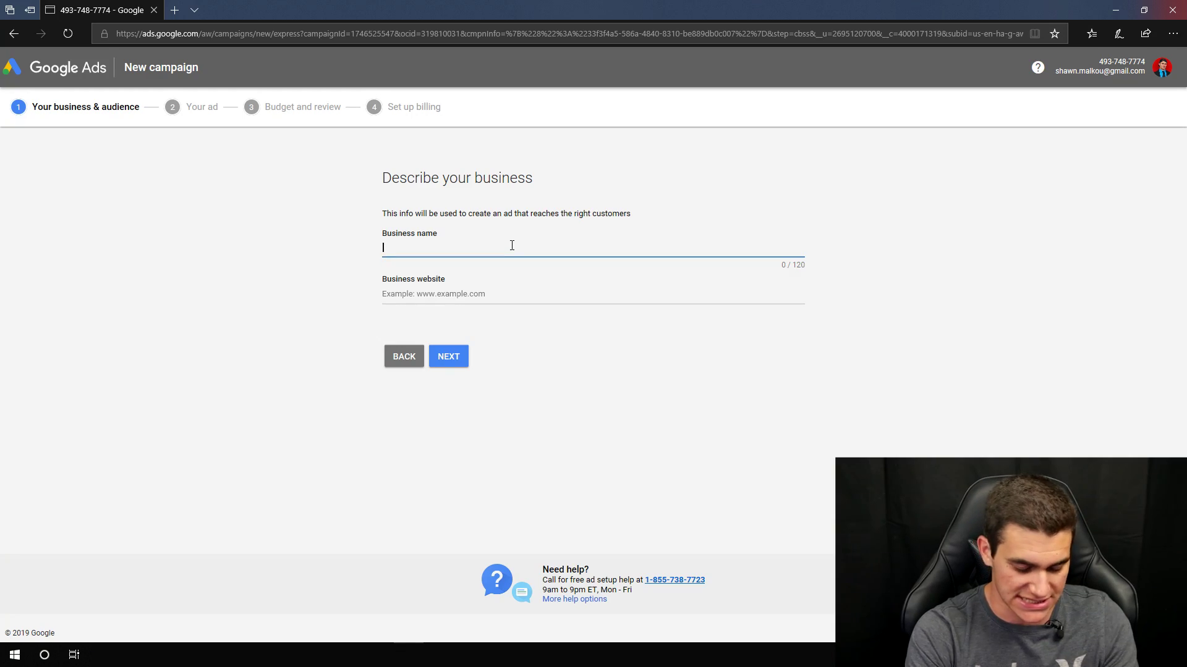
Enter the business name and the www-prefixed business website, then continue
{"action": "type", "text": "an"}
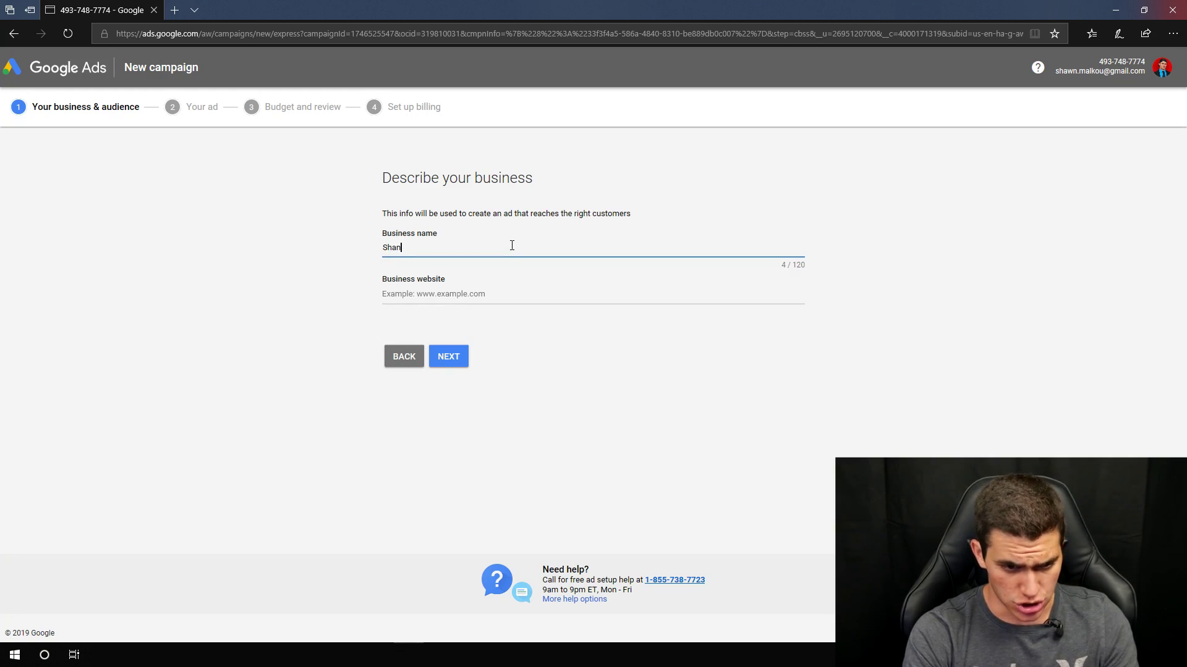
{"action": "key", "text": "BackSpace"}
{"action": "type", "text": "wn Malkou"}
{"action": "left_click", "coordinate": [478, 295]}
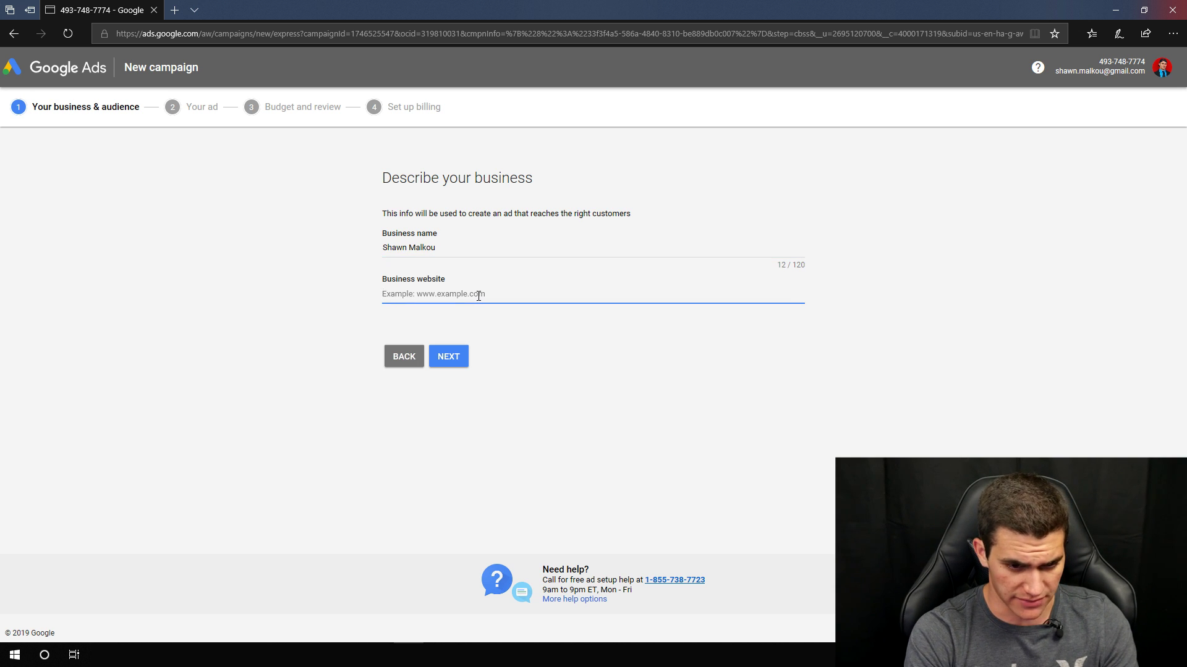
{"action": "type", "text": "shawnmalkou.com"}
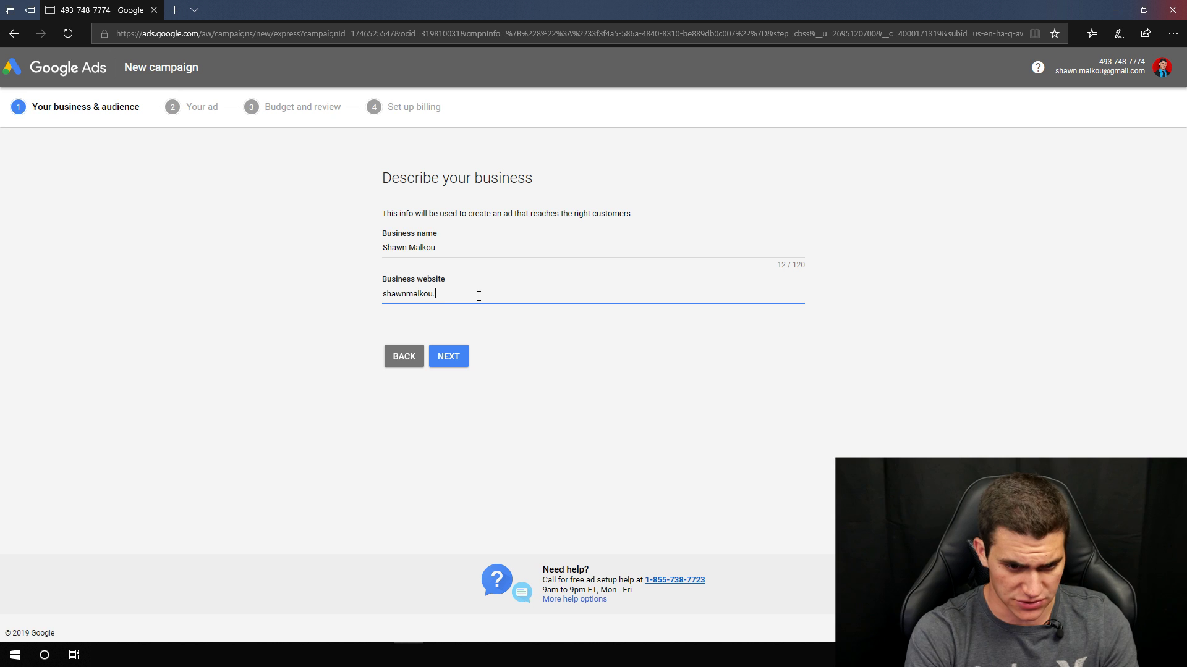
{"action": "left_click", "coordinate": [384, 295]}
{"action": "type", "text": "www."}
{"action": "left_click", "coordinate": [457, 361]}
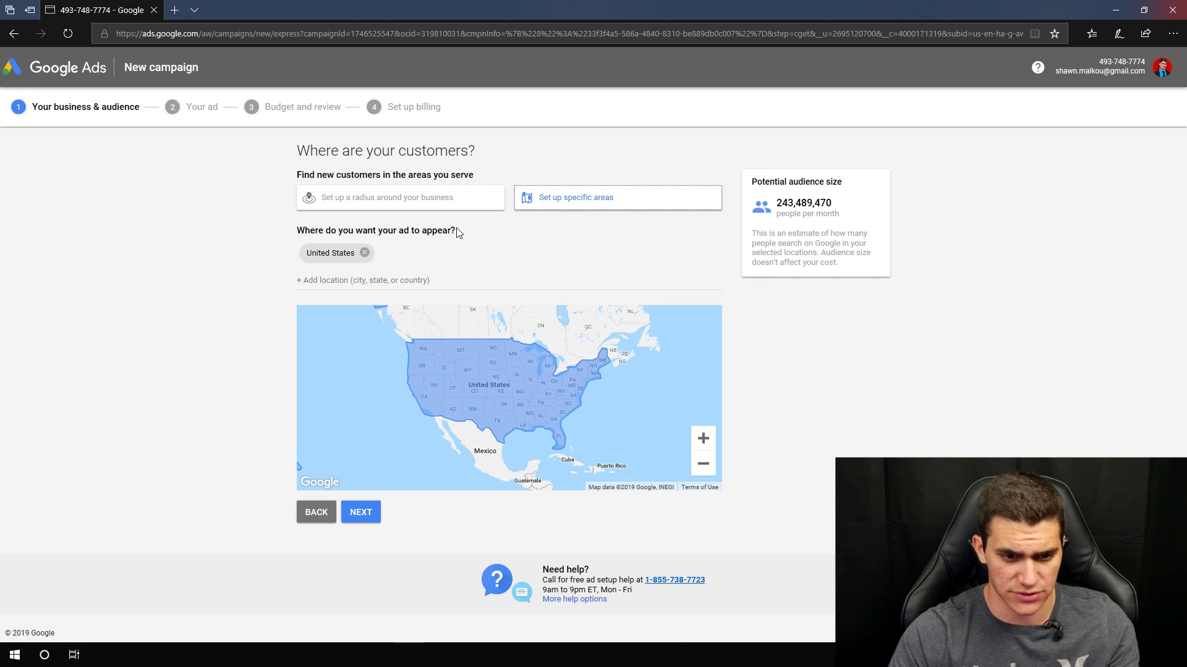
Keep United States as the ad area and Business Entrepreneur as the category
{"action": "left_click", "coordinate": [361, 519]}
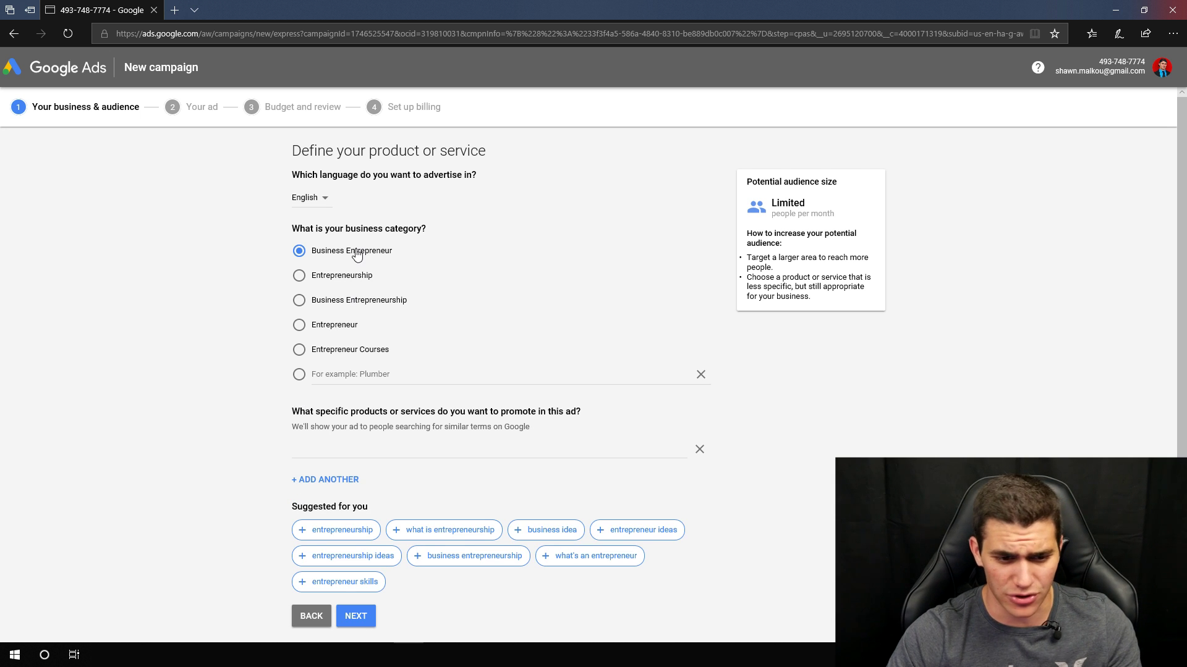
{"action": "scroll", "coordinate": [529, 355], "scroll_direction": "down", "scroll_amount": 2}
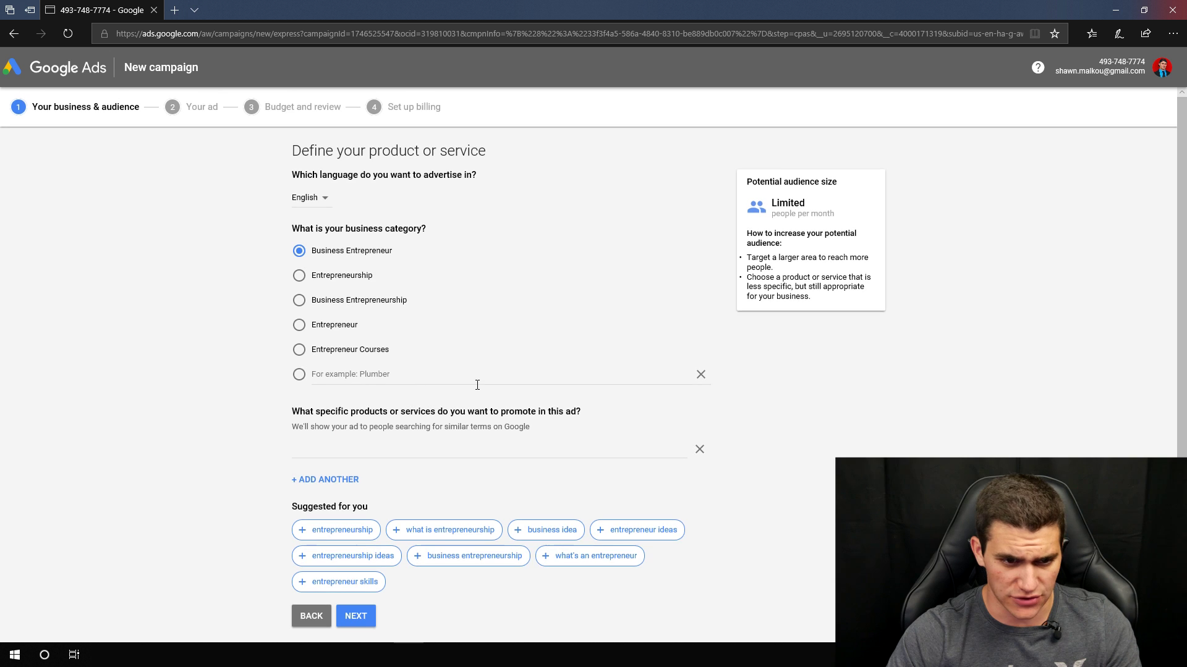
{"action": "scroll", "coordinate": [477, 384], "scroll_direction": "down", "scroll_amount": 2}
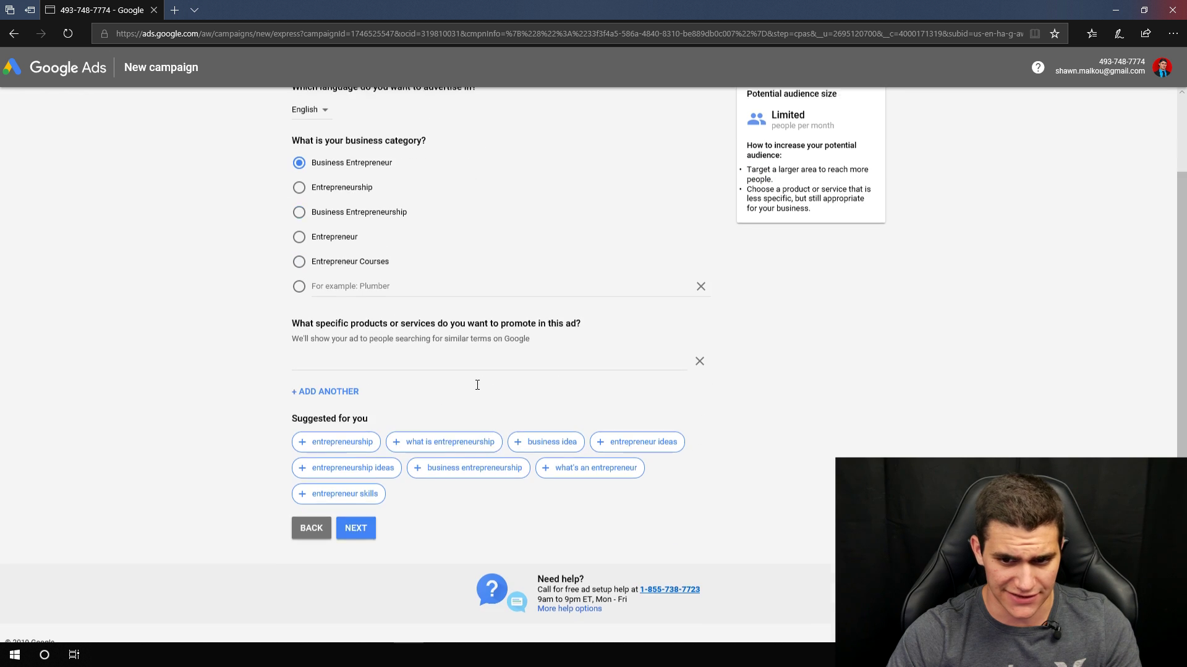
{"action": "left_click", "coordinate": [372, 517]}
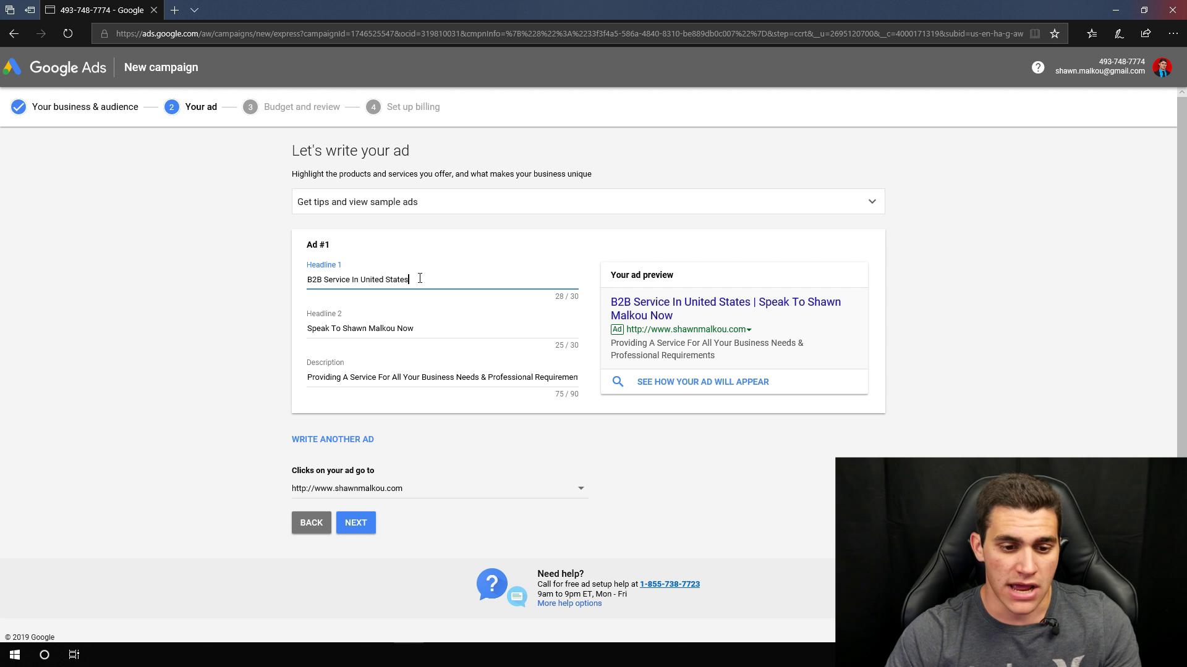
Edit both ad headlines and set the description to 'Test Ad Click me.'
{"action": "left_click_drag", "start_coordinate": [419, 278], "coordinate": [189, 274]}
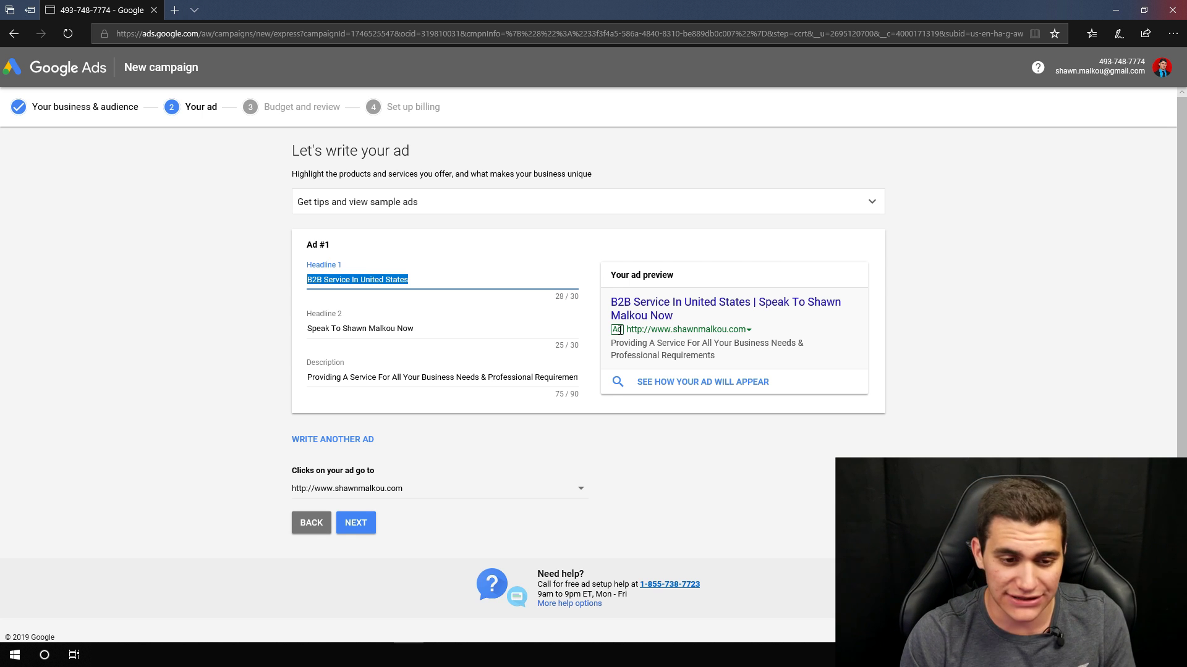
{"action": "left_click", "coordinate": [447, 324]}
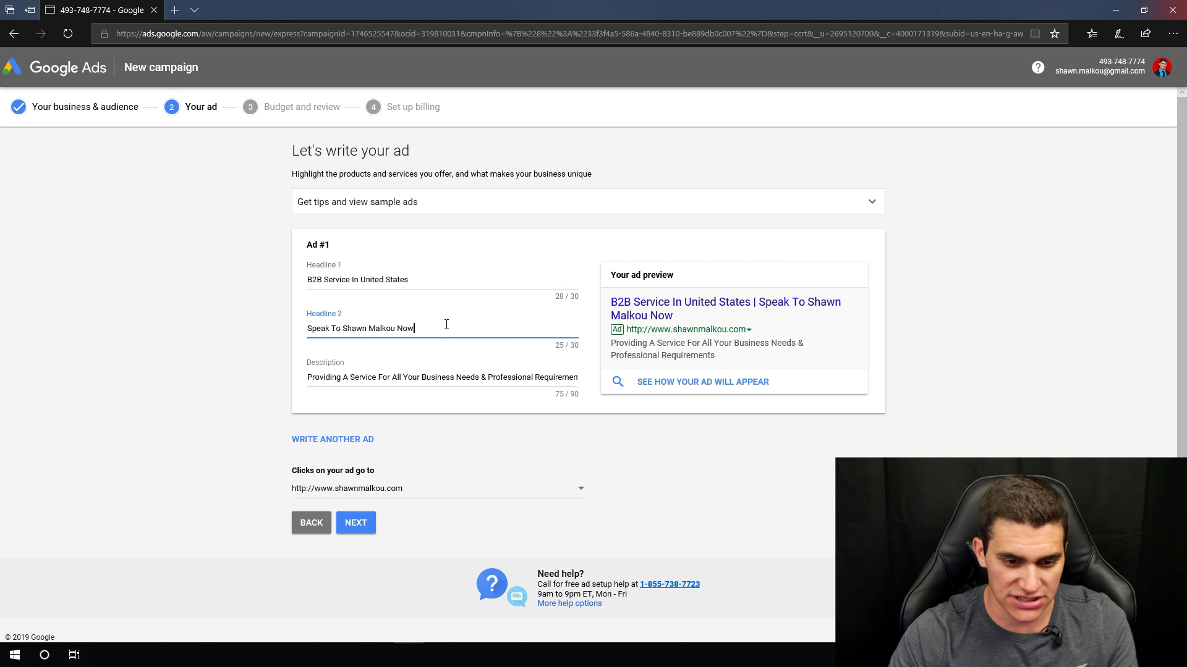
{"action": "triple_click", "coordinate": [422, 376]}
{"action": "type", "text": "Test"}
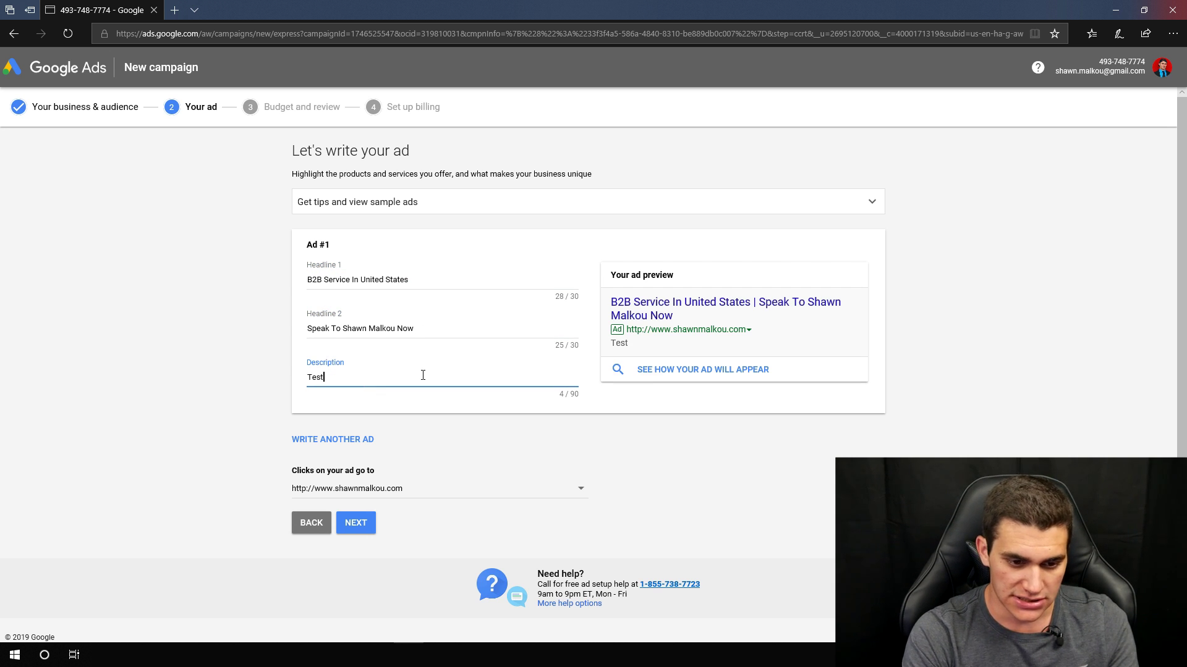
{"action": "type", "text": " Ad Click me."}
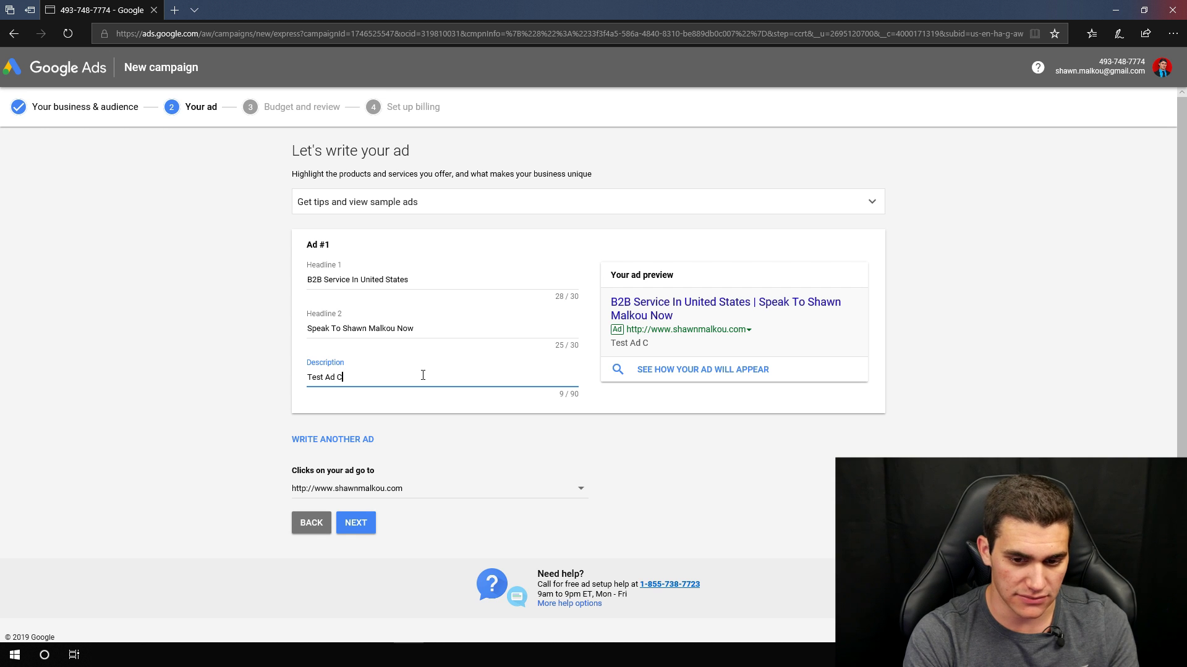
{"action": "left_click", "coordinate": [362, 526]}
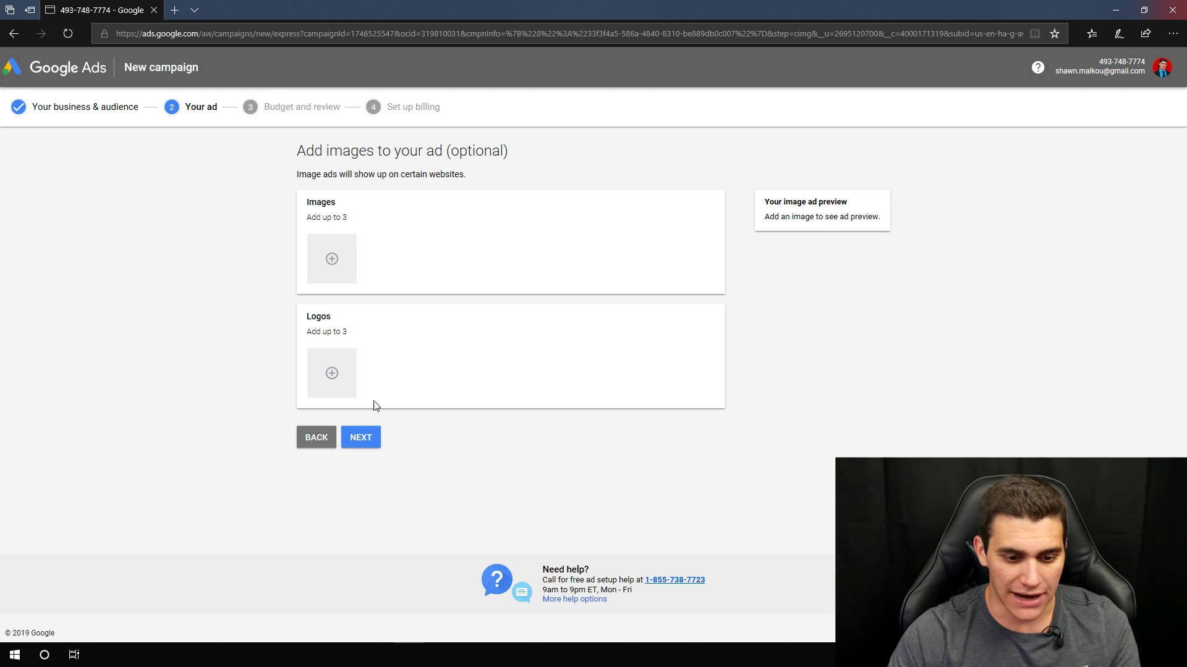
Skip adding images and set the daily budget to $1.65 ($50.00 monthly maximum)
{"action": "left_click", "coordinate": [369, 439]}
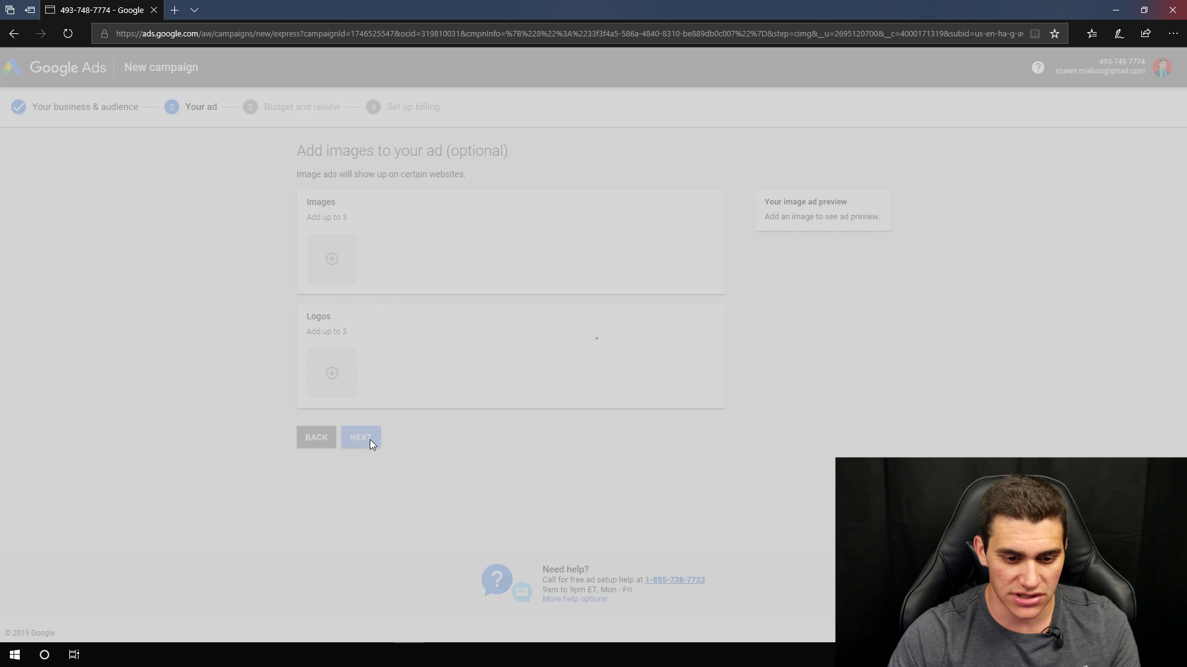
{"action": "left_click_drag", "start_coordinate": [519, 197], "coordinate": [411, 196]}
{"action": "type", "text": "1500000"}
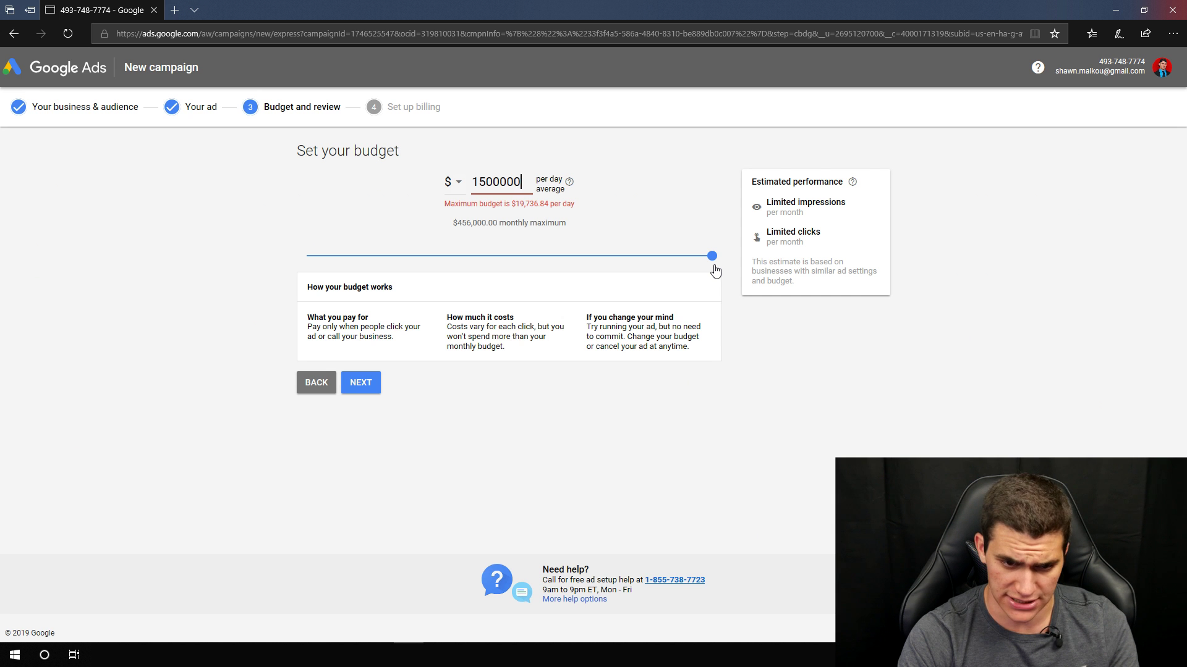
{"action": "key", "text": "BackSpace"}
{"action": "key", "text": "BackSpace"}
{"action": "key", "text": "BackSpace"}
{"action": "key", "text": "BackSpace"}
{"action": "key", "text": "BackSpace"}
{"action": "key", "text": "BackSpace"}
{"action": "key", "text": "BackSpace"}
{"action": "type", "text": ".50"}
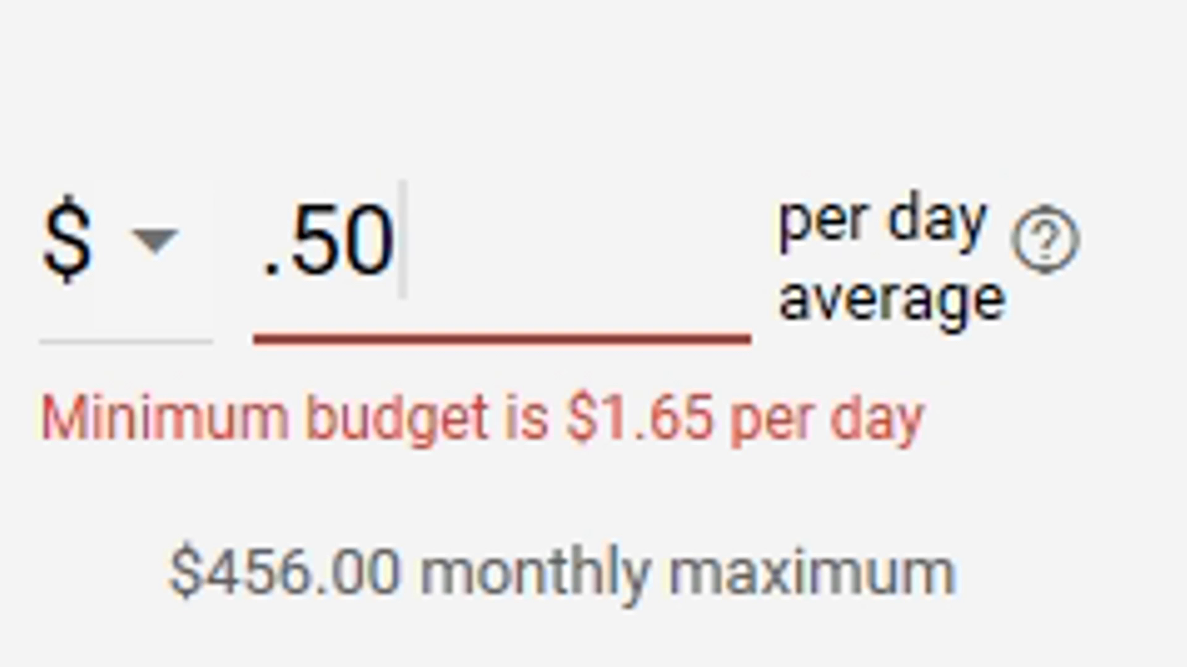
{"action": "key", "text": "BackSpace"}
{"action": "key", "text": "BackSpace"}
{"action": "key", "text": "BackSpace"}
{"action": "type", "text": "1."}
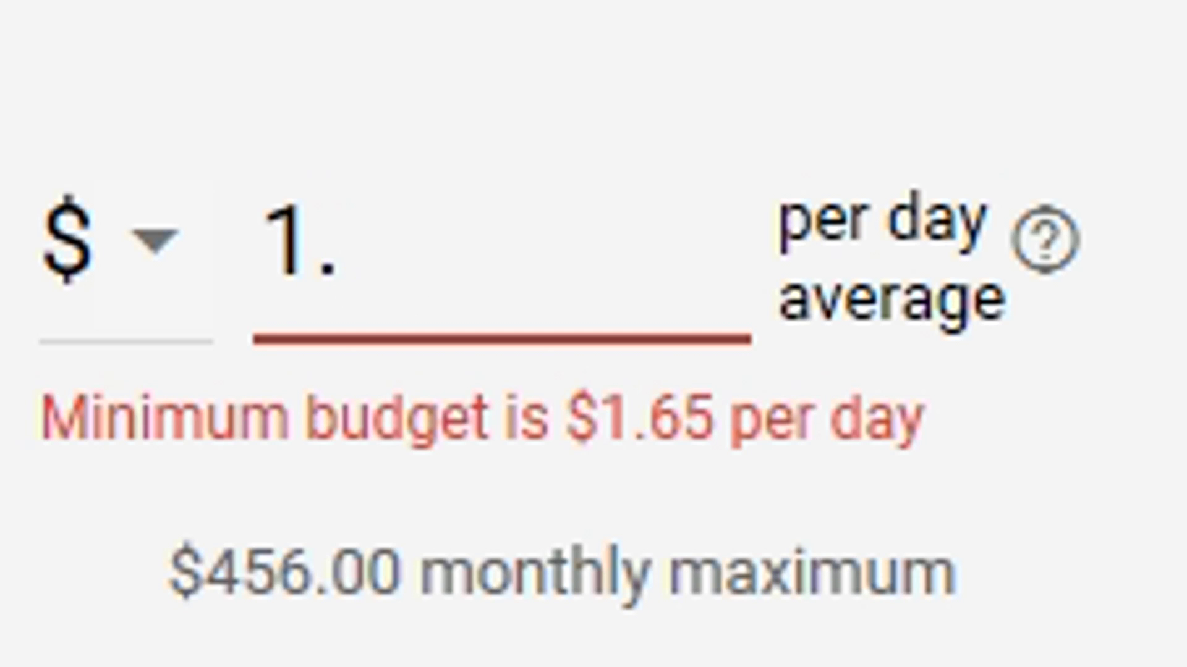
{"action": "type", "text": "65"}
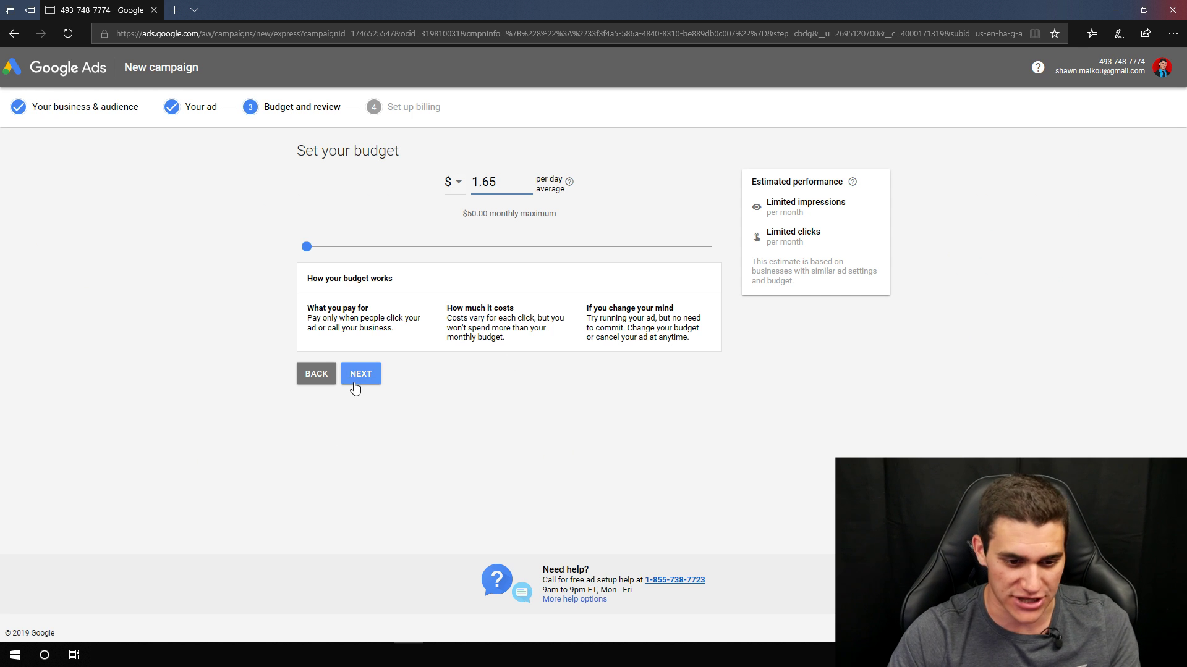
{"action": "left_click", "coordinate": [355, 382]}
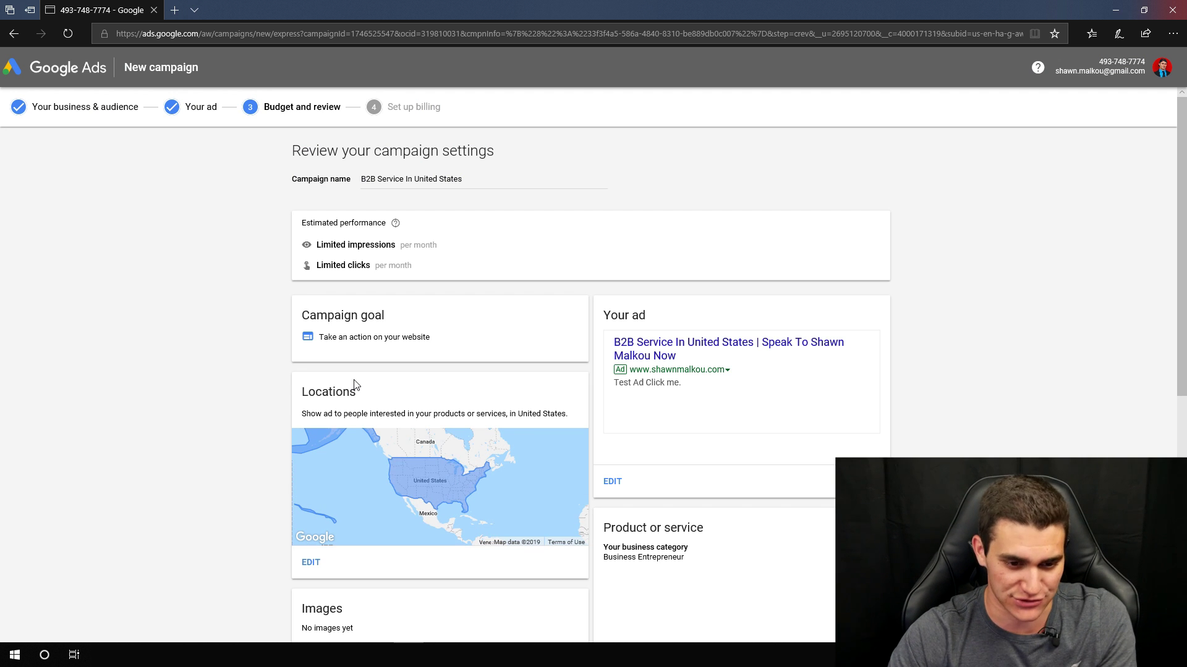
Review the campaign settings page and accept them to proceed to billing
{"action": "scroll", "coordinate": [556, 399], "scroll_direction": "down", "scroll_amount": 4}
{"action": "scroll", "coordinate": [558, 402], "scroll_direction": "up", "scroll_amount": 3}
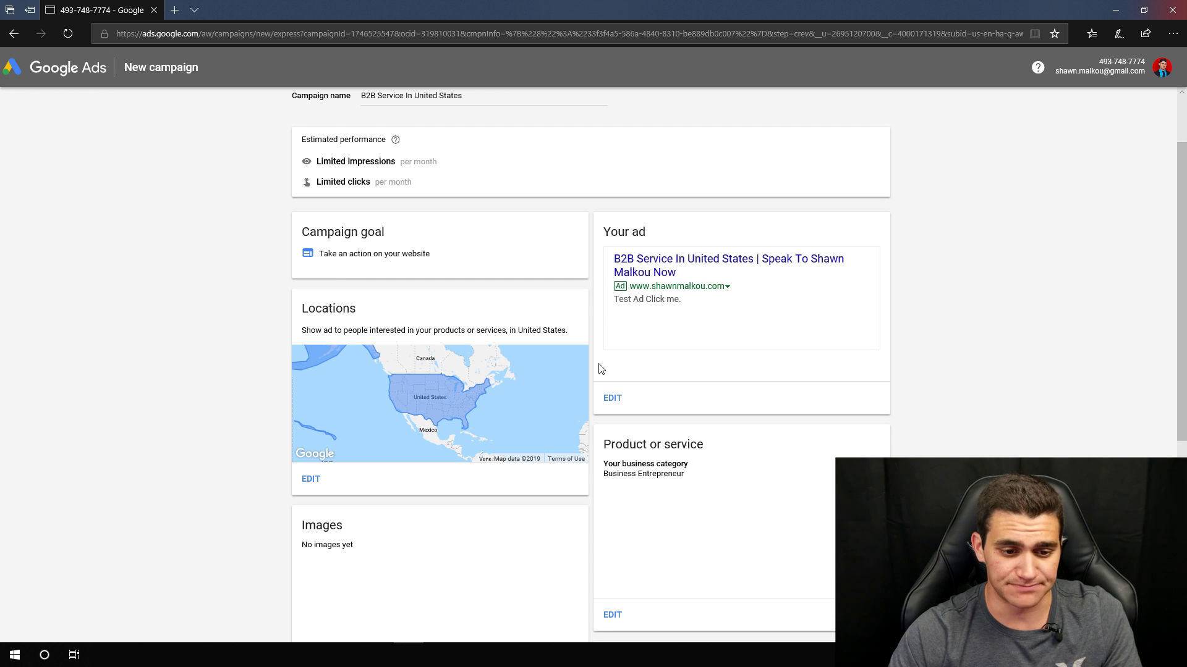
{"action": "scroll", "coordinate": [413, 395], "scroll_direction": "down", "scroll_amount": 3}
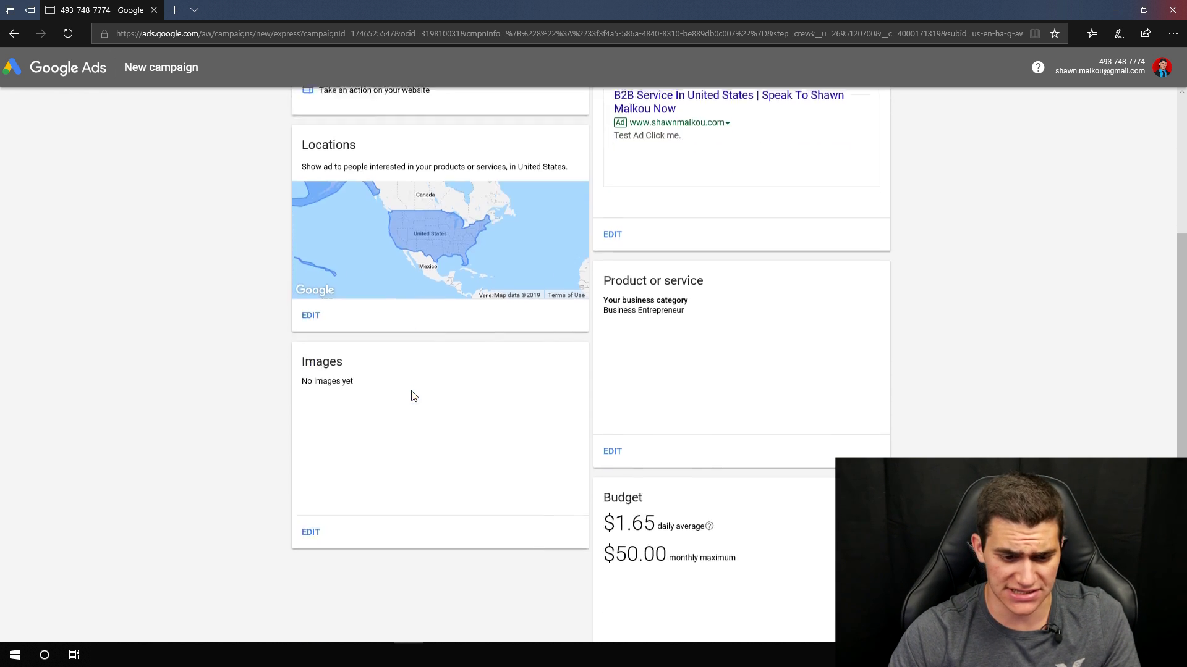
{"action": "scroll", "coordinate": [412, 393], "scroll_direction": "down", "scroll_amount": 3}
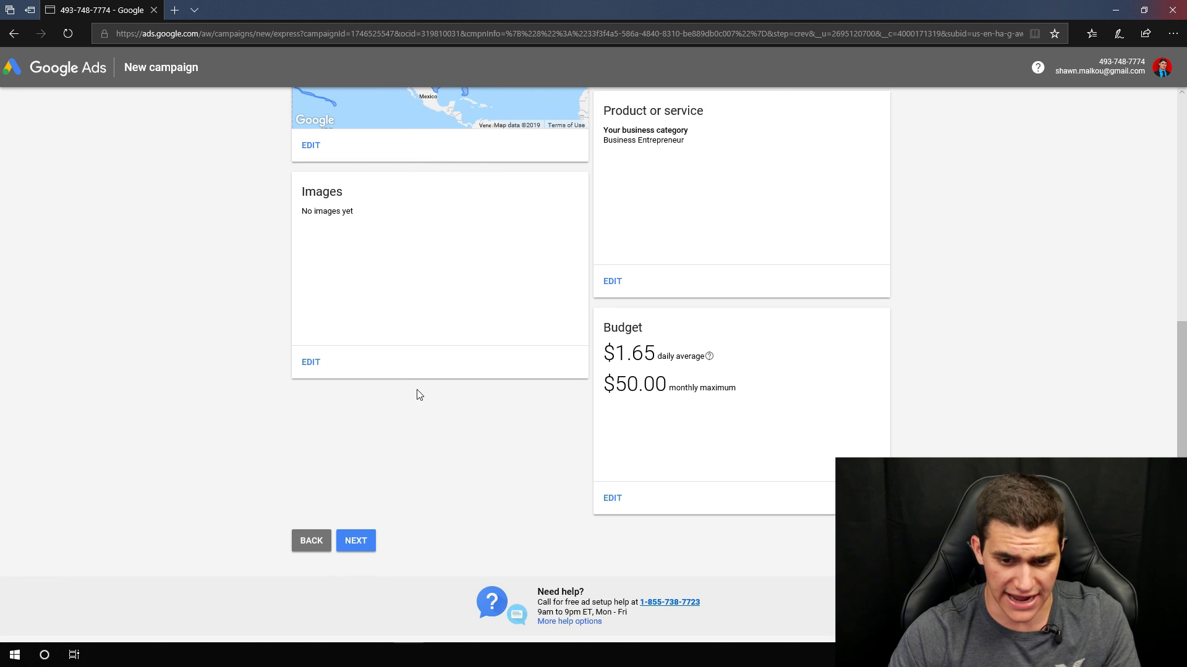
{"action": "scroll", "coordinate": [415, 391], "scroll_direction": "up", "scroll_amount": 6}
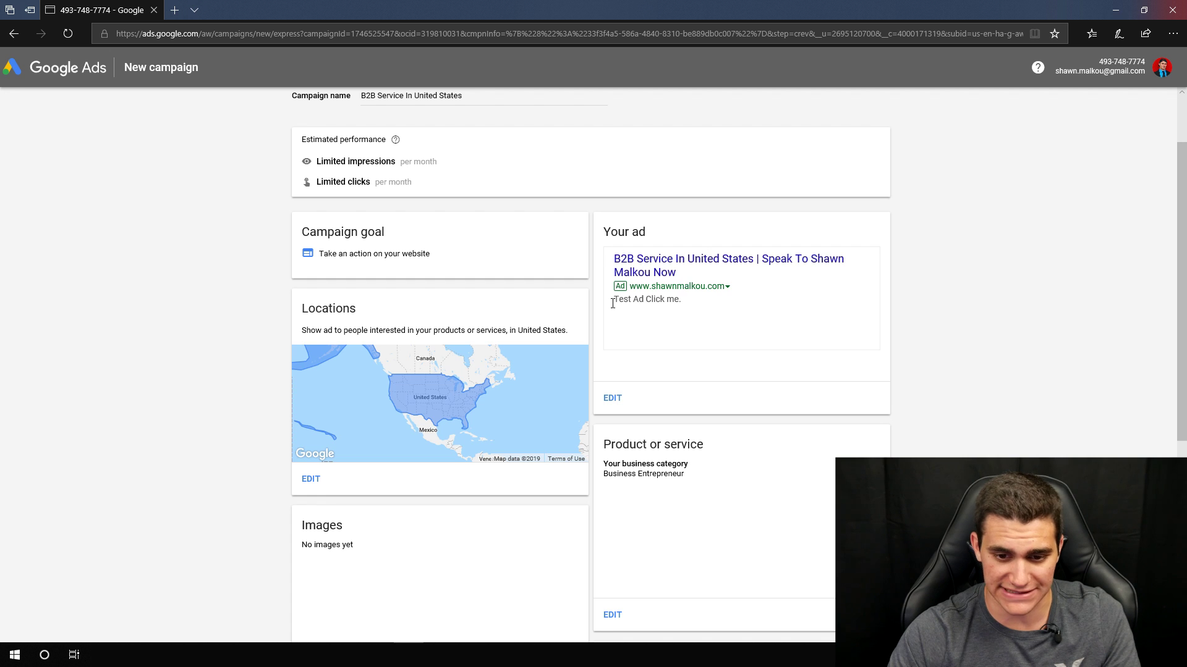
{"action": "scroll", "coordinate": [734, 380], "scroll_direction": "up", "scroll_amount": 2}
{"action": "scroll", "coordinate": [735, 380], "scroll_direction": "down", "scroll_amount": 8}
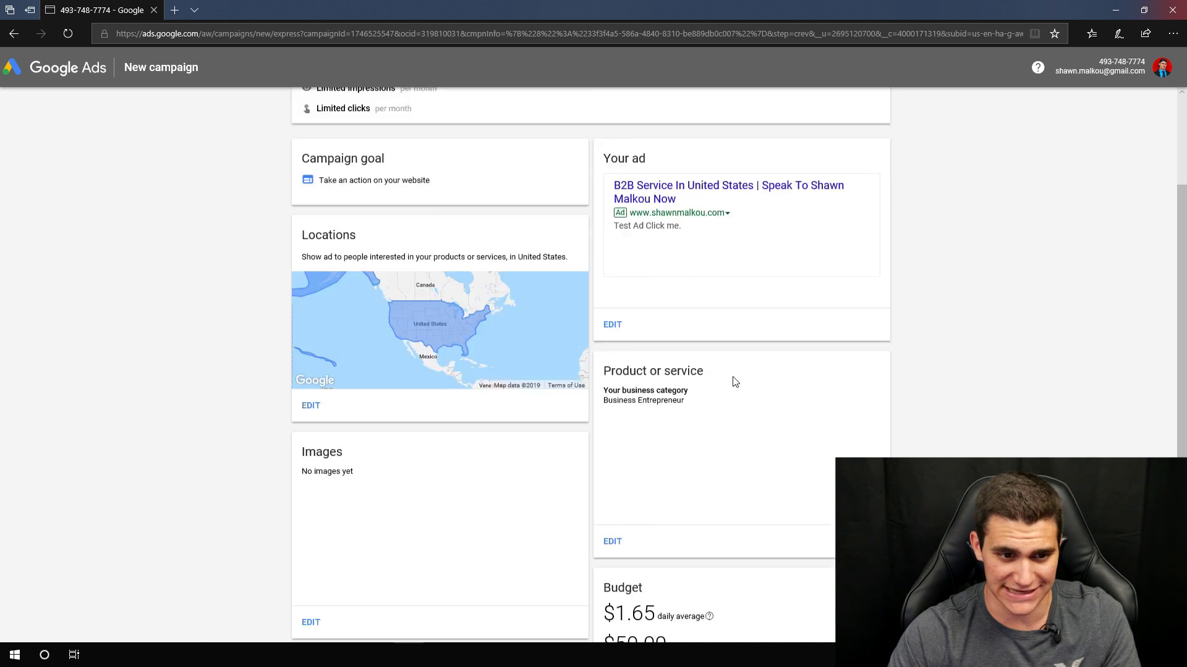
{"action": "left_click", "coordinate": [353, 548]}
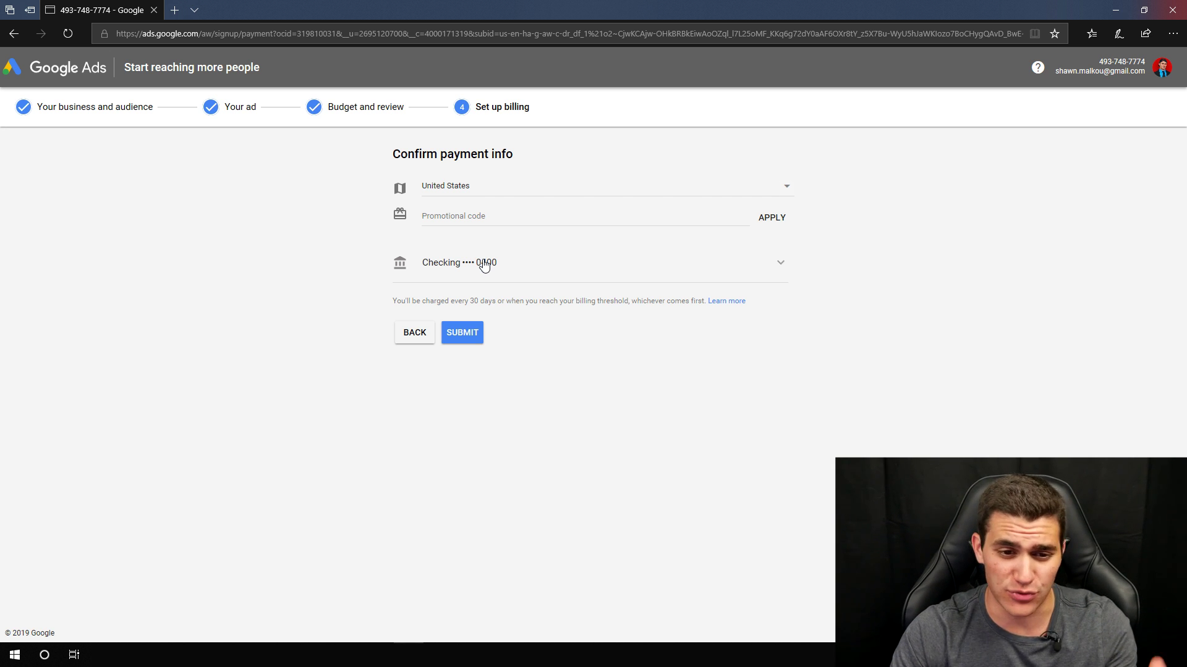
Submit the payment info with United States and a checking account
{"action": "left_click", "coordinate": [460, 334]}
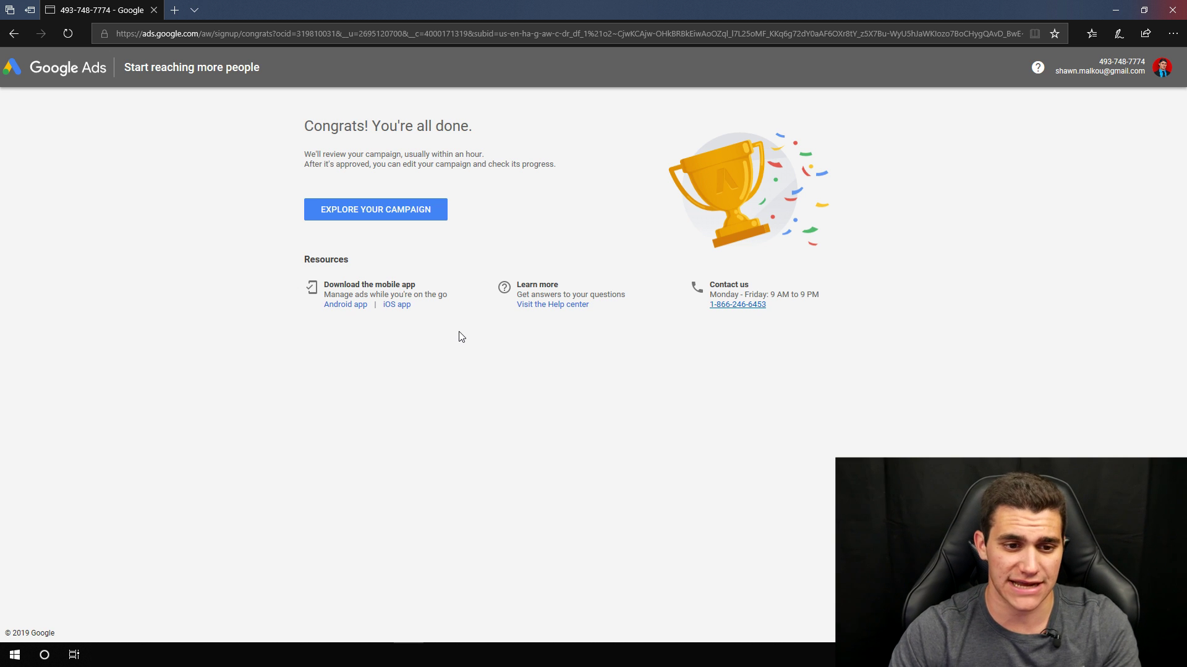
Open the B2B Service In United States campaign dashboard and scroll through it
{"action": "left_click", "coordinate": [425, 217]}
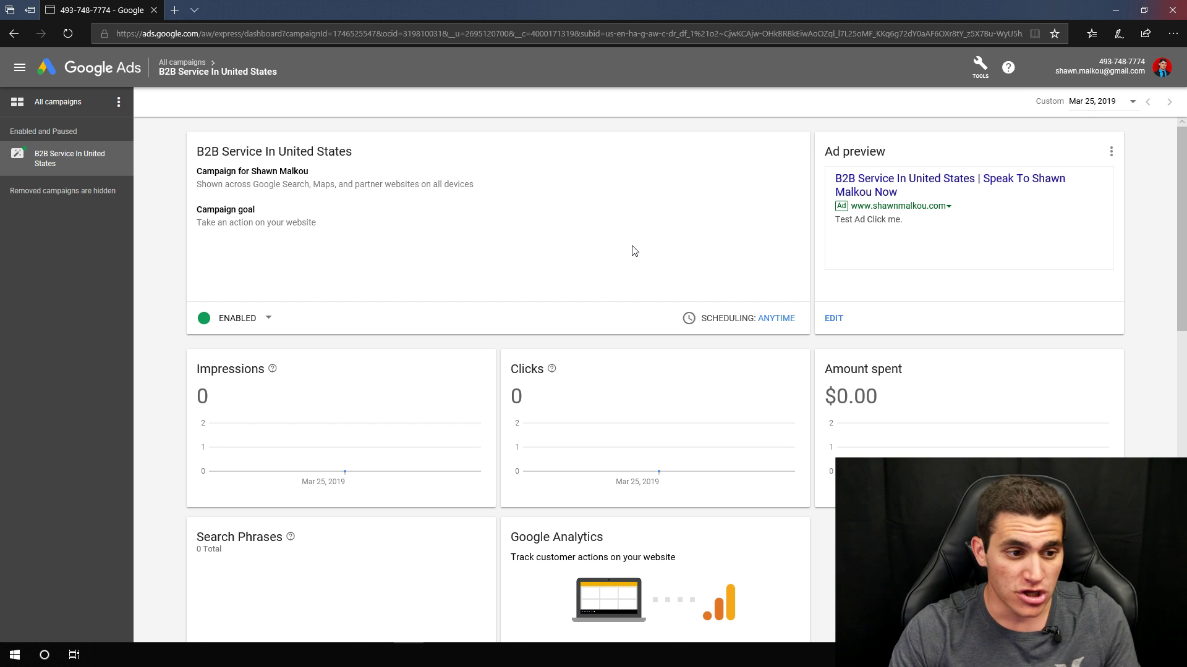
{"action": "scroll", "coordinate": [634, 251], "scroll_direction": "down", "scroll_amount": 7}
{"action": "scroll", "coordinate": [630, 254], "scroll_direction": "down", "scroll_amount": 5}
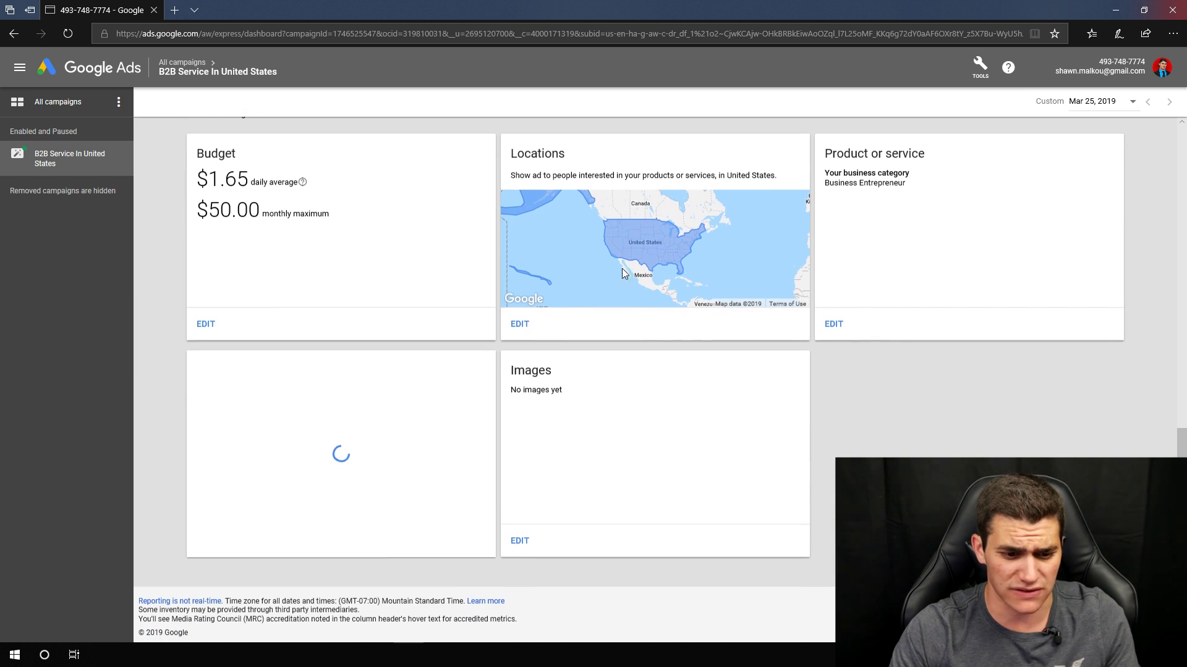
{"action": "scroll", "coordinate": [432, 399], "scroll_direction": "up", "scroll_amount": 10}
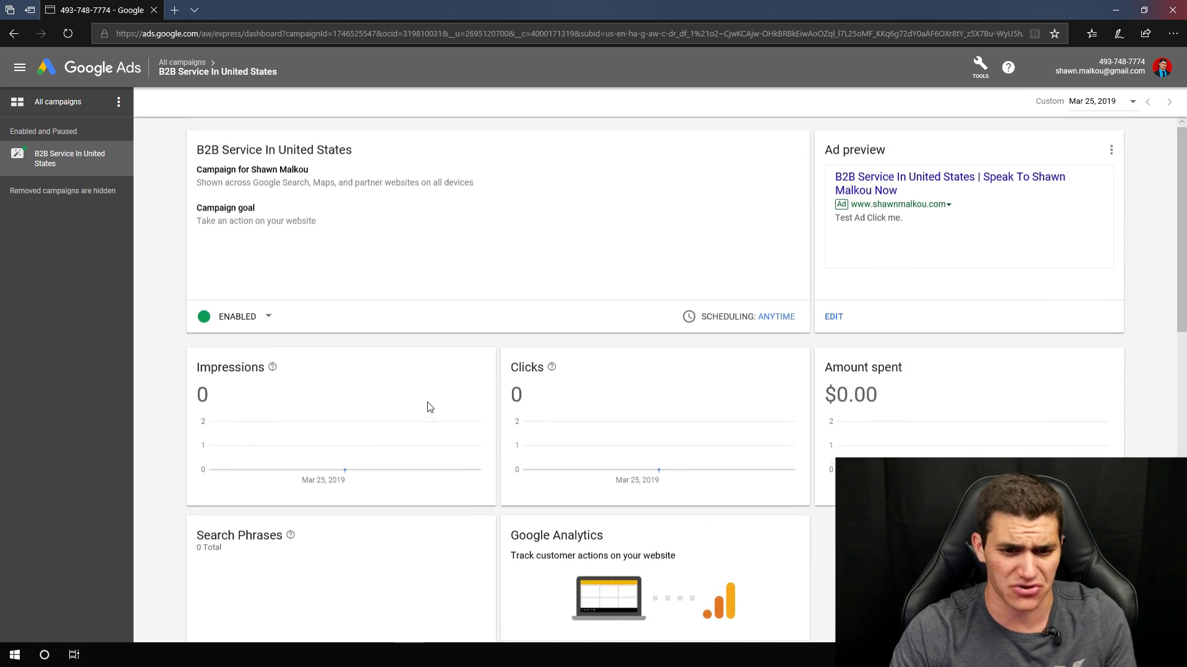
Show the Tools wrench menu and close it without switching to Expert Mode
{"action": "left_click", "coordinate": [981, 73]}
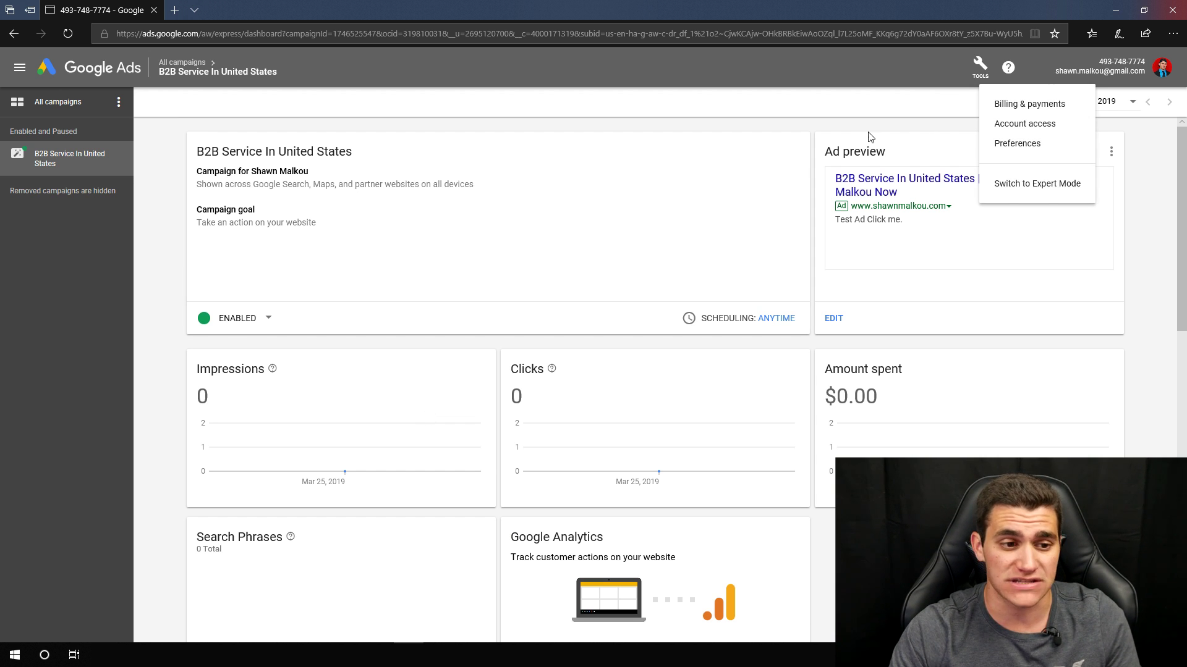
{"action": "left_click", "coordinate": [870, 135]}
{"action": "left_click", "coordinate": [979, 65]}
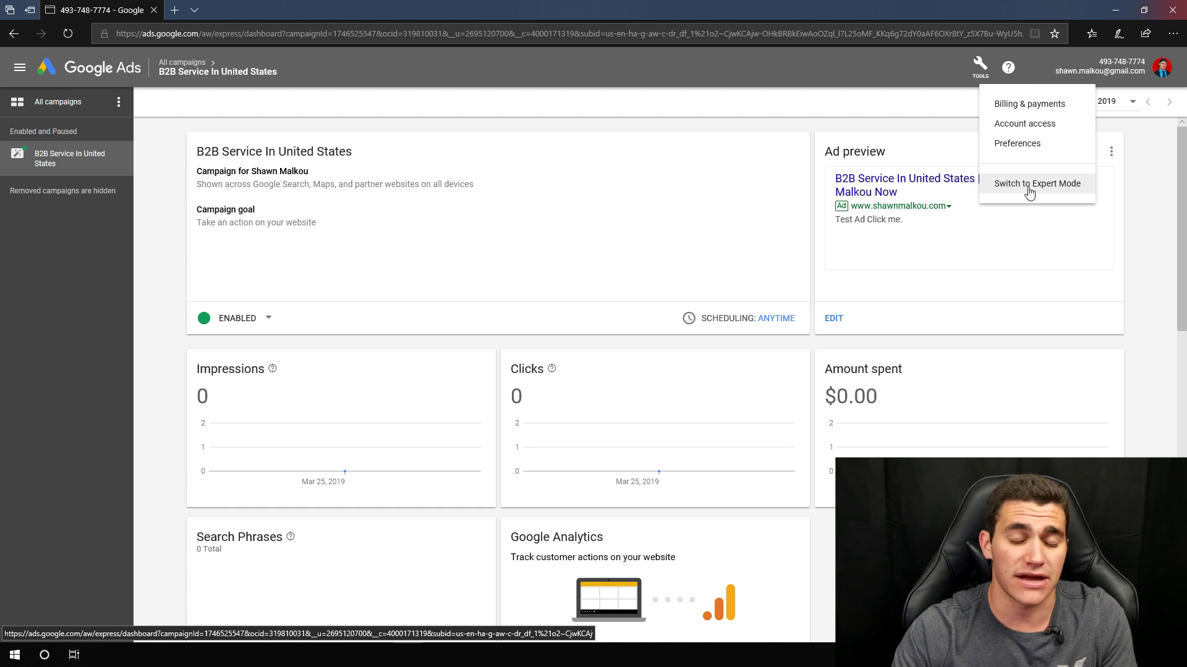
{"action": "left_click", "coordinate": [801, 134]}
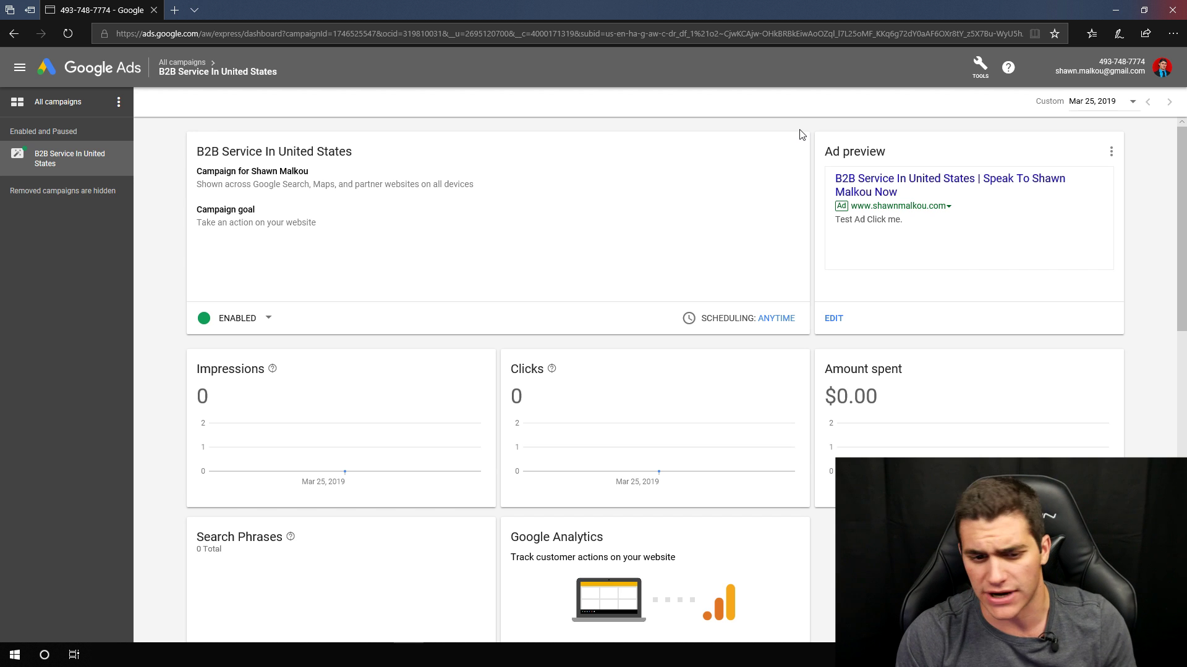